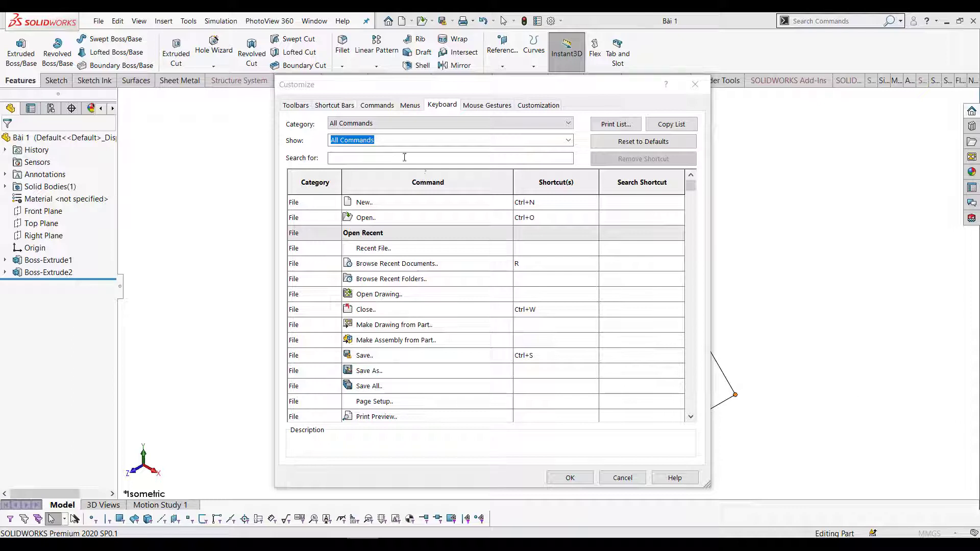
Show the Mouse Gestures page and pick a gesture count from its dropdown.
click(485, 104)
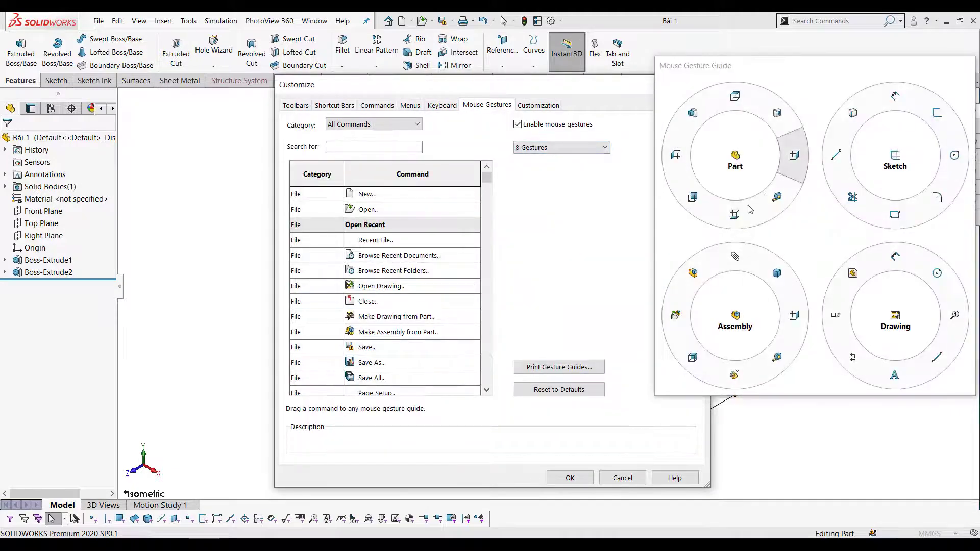
click(585, 149)
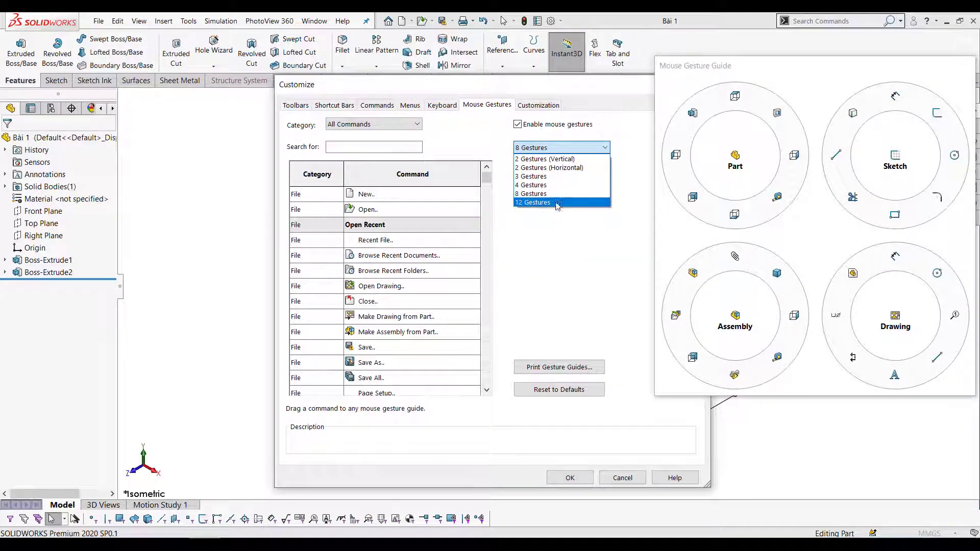
click(559, 203)
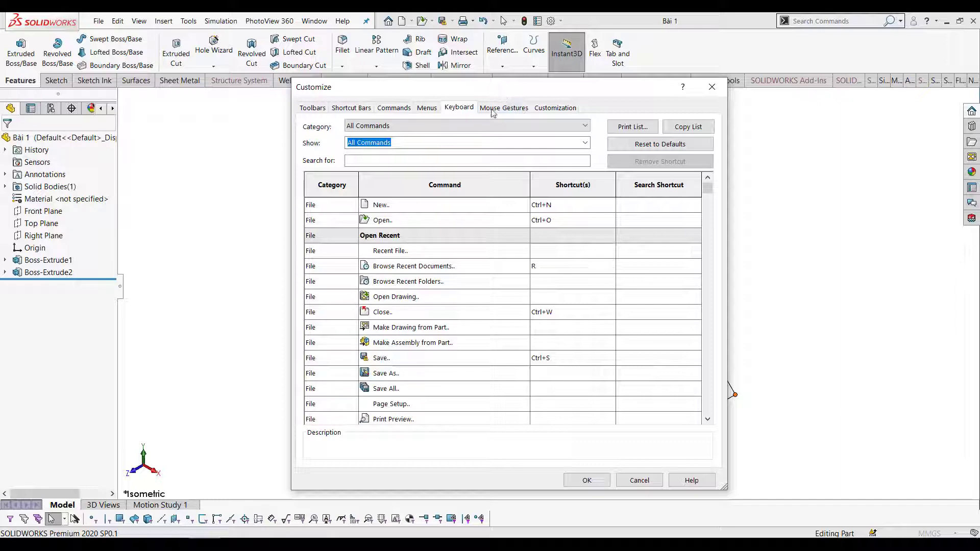
Look at the Toolbars and Shortcut Bars pages, then close the Customize dialog.
click(319, 109)
click(356, 109)
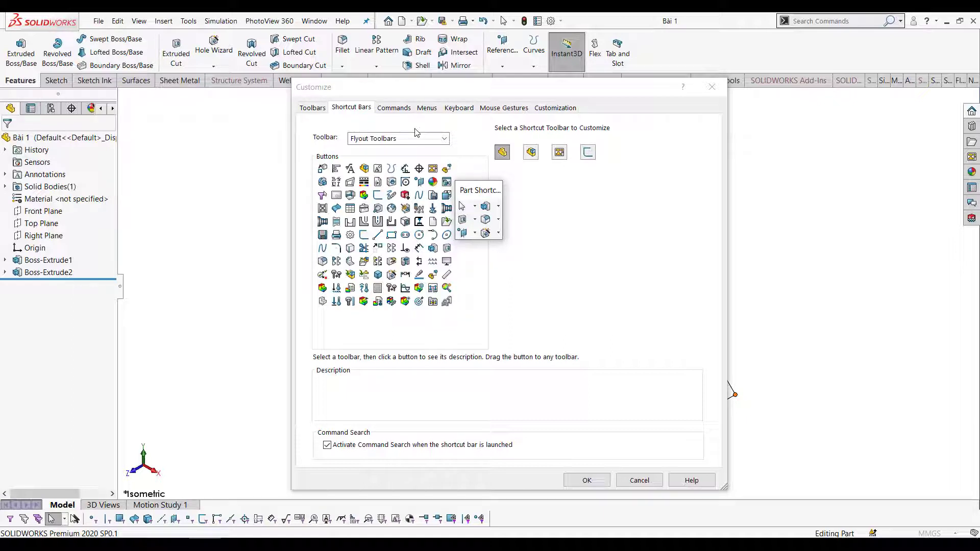
click(471, 148)
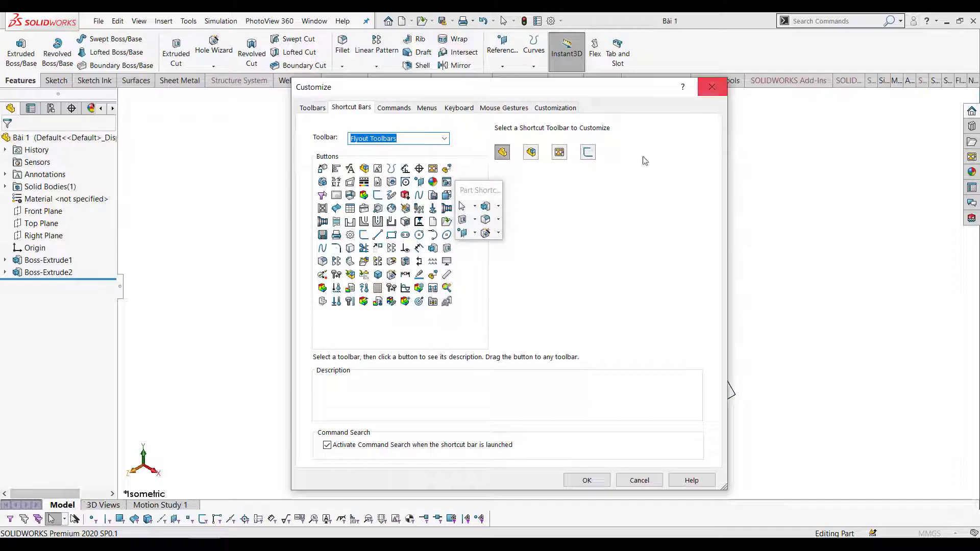
click(712, 88)
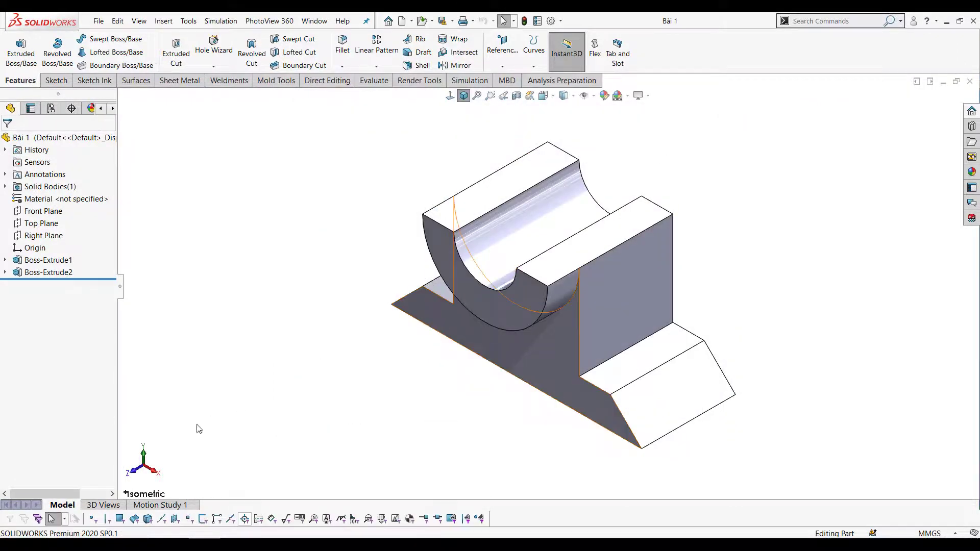
In the Start menu app list, scroll down to S and expand SOLIDWORKS Tools 2020.
key(super)
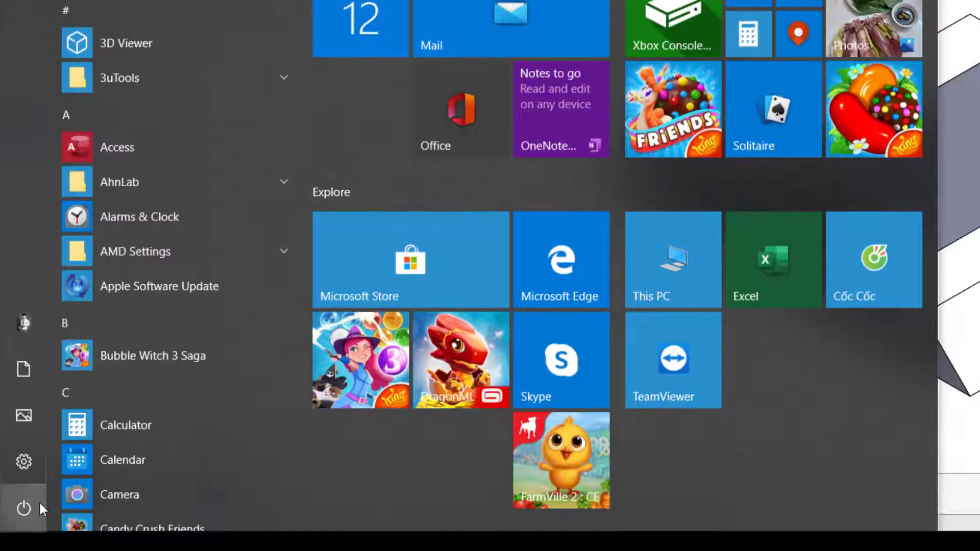
scroll(198, 280, down, 3)
scroll(194, 276, down, 2)
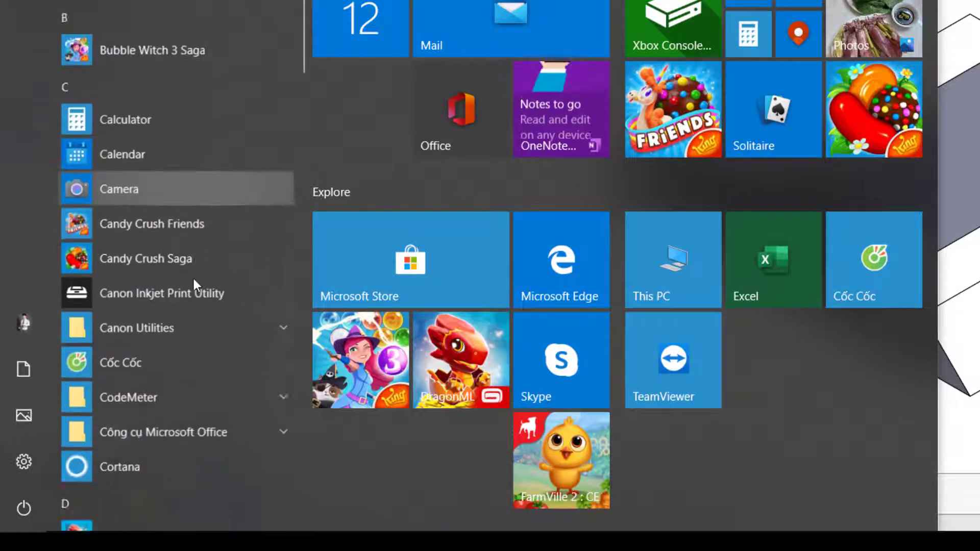
scroll(192, 276, down, 1)
scroll(194, 280, down, 1)
scroll(194, 280, down, 3)
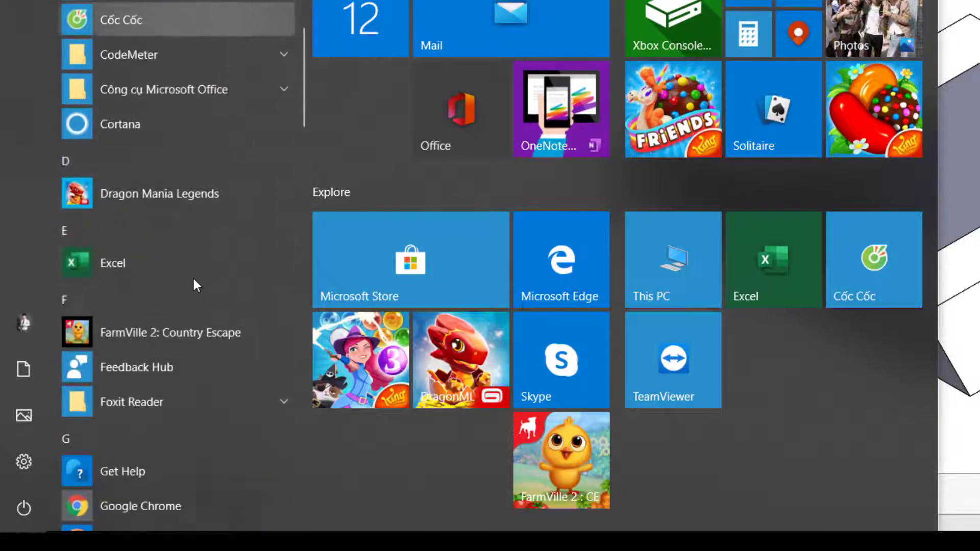
scroll(194, 280, down, 2)
scroll(194, 281, down, 4)
scroll(193, 279, down, 4)
scroll(193, 280, down, 2)
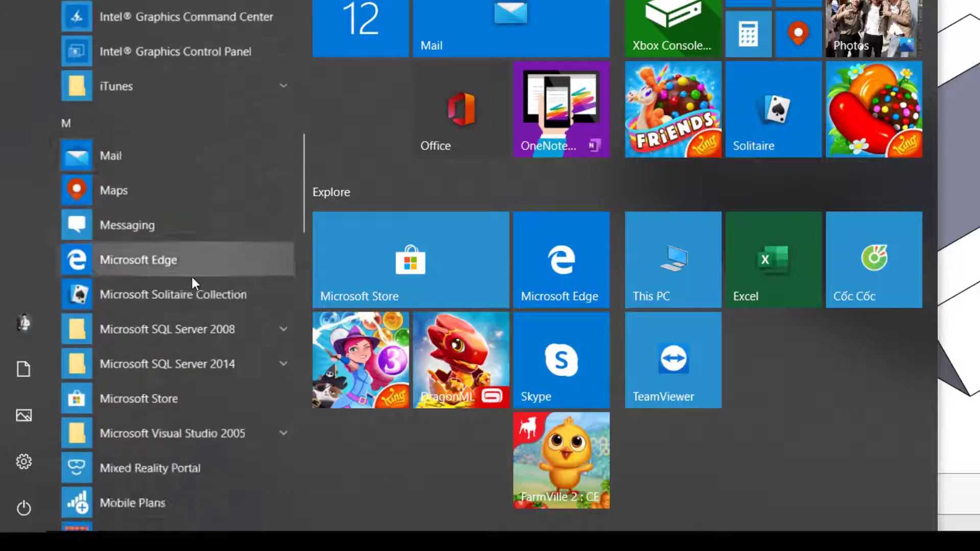
scroll(192, 281, down, 3)
scroll(219, 286, down, 5)
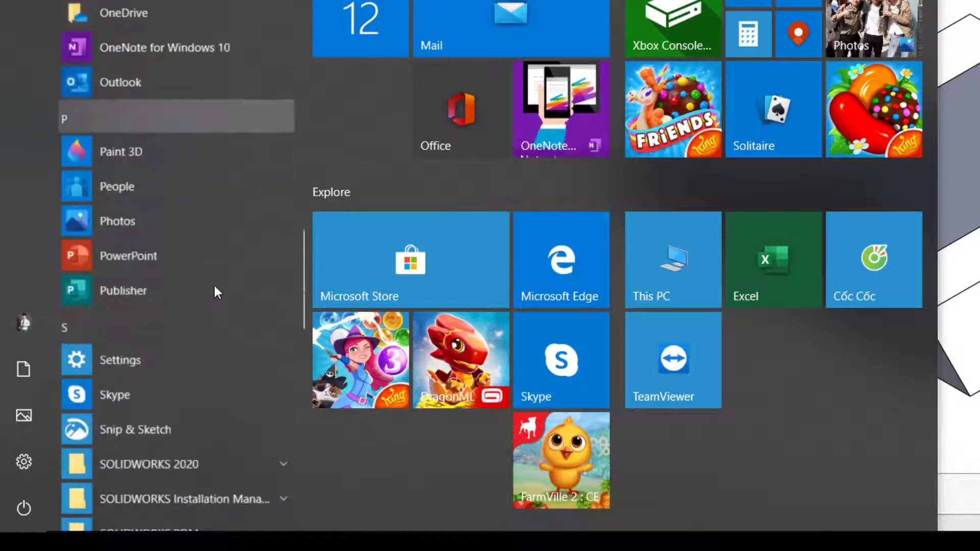
scroll(213, 283, down, 4)
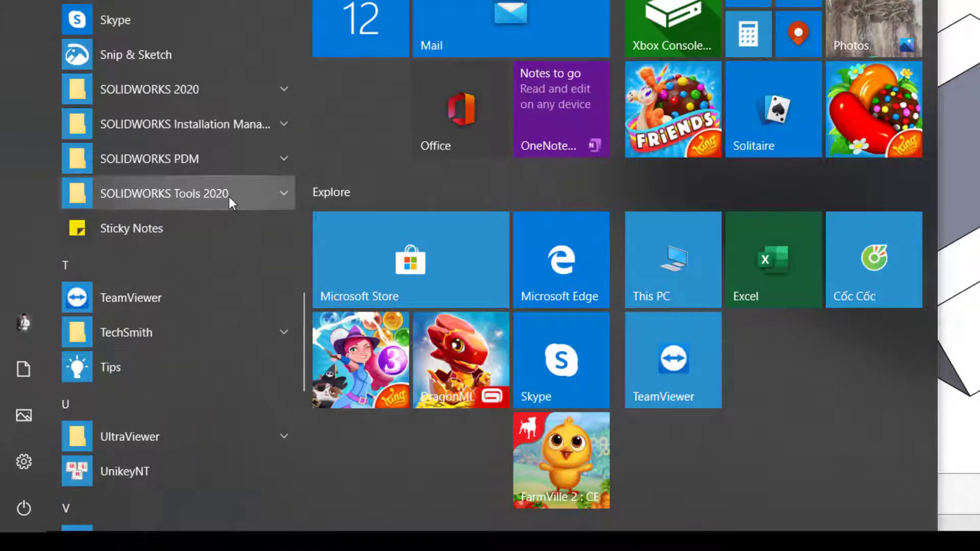
click(242, 197)
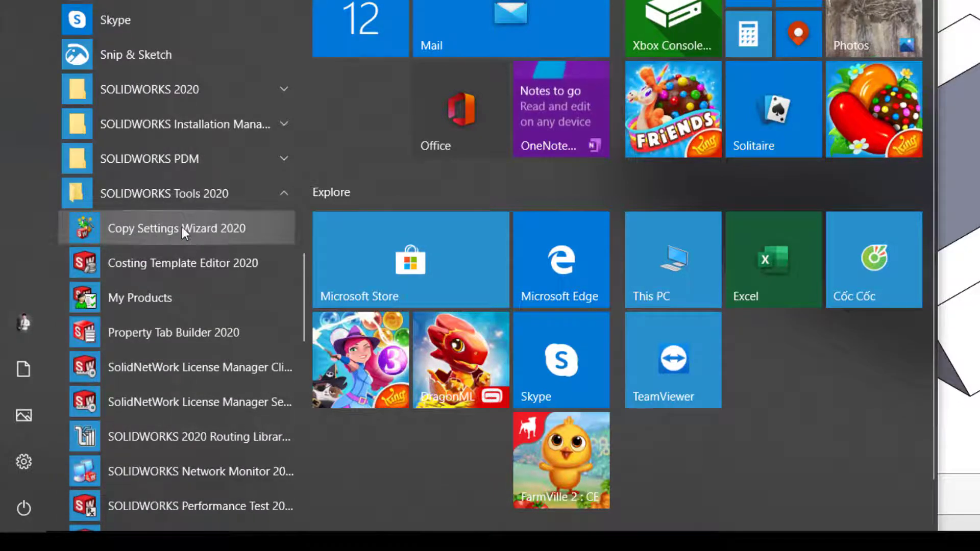
Launch Copy Settings Wizard 2020 and go on to the Save Settings to File page.
click(257, 234)
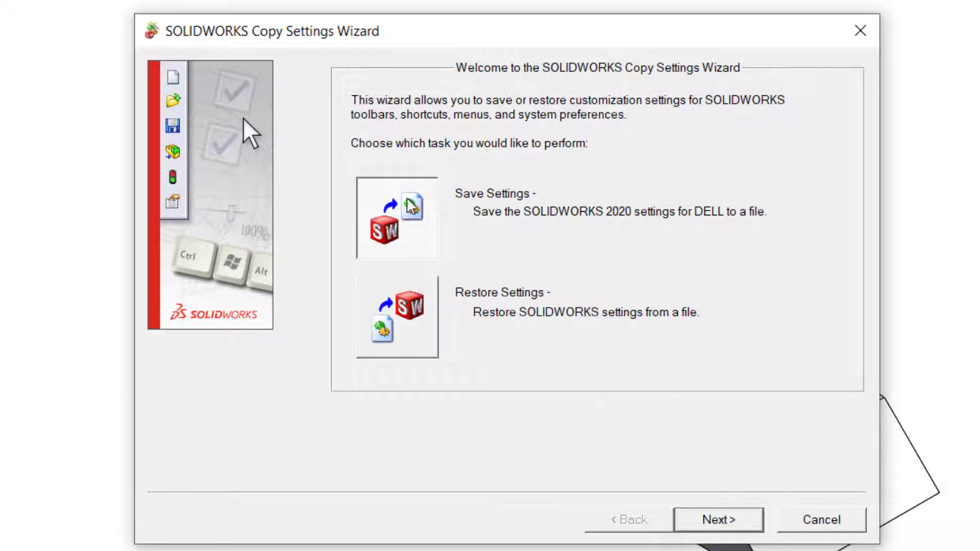
click(734, 520)
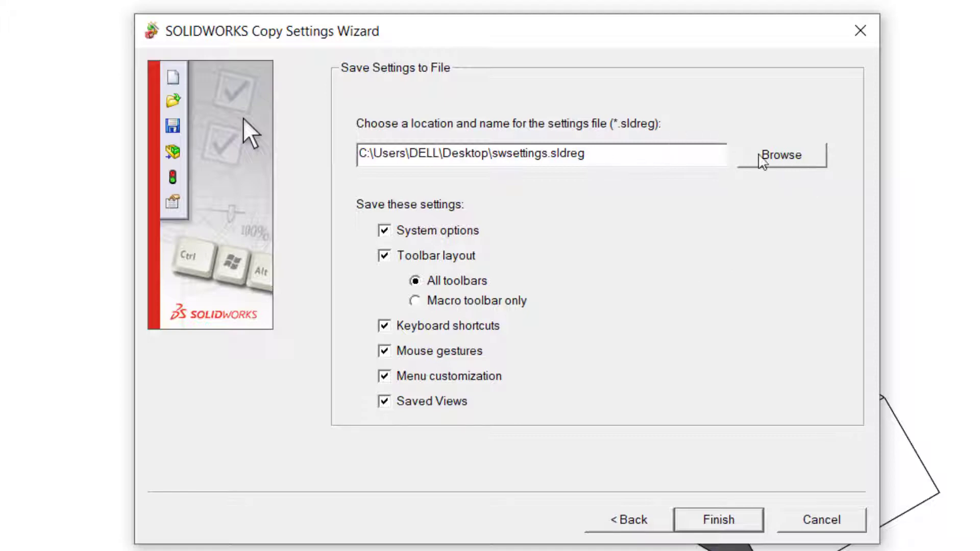
Set the save location to the Desktop, keeping the file name swsettings.sldreg.
click(778, 162)
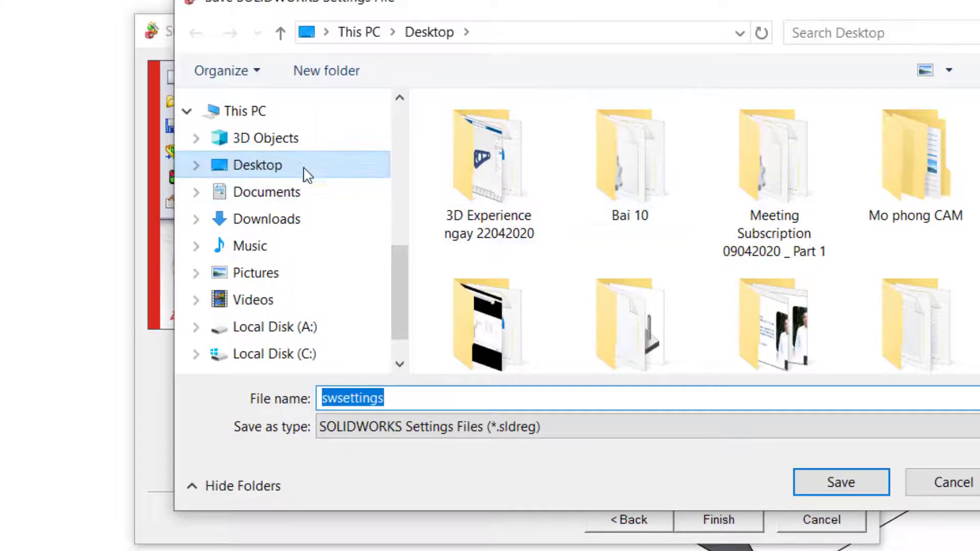
click(305, 171)
click(264, 165)
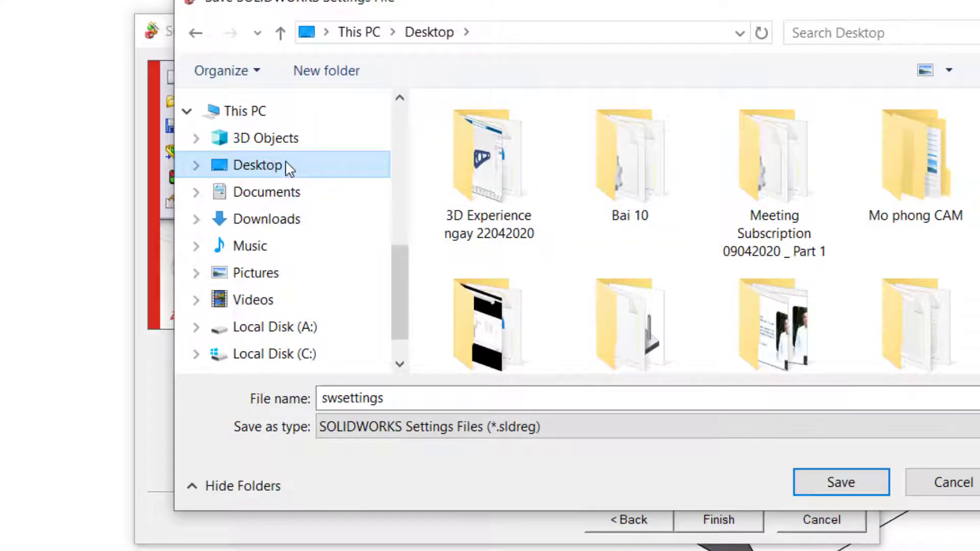
click(857, 489)
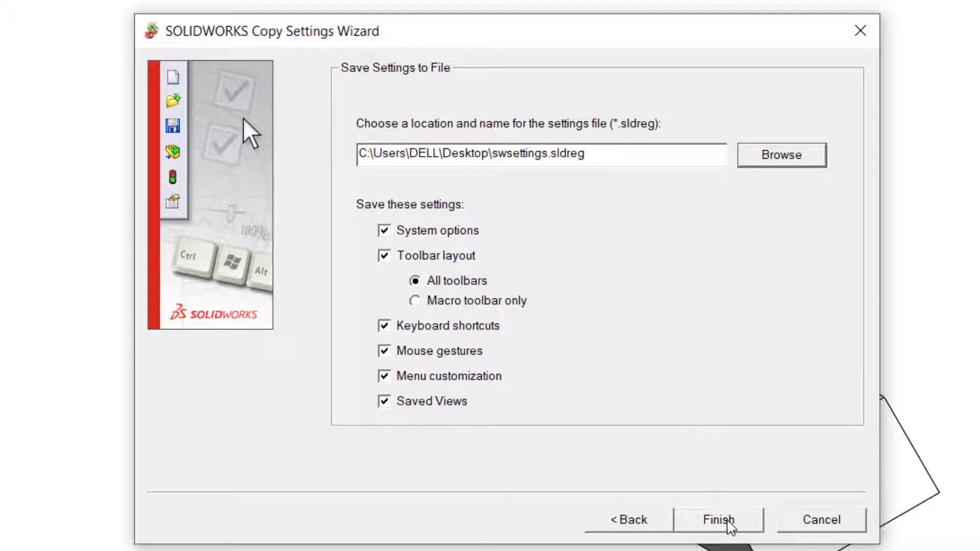
Finish the wizard so all settings are written to swsettings.sldreg.
click(730, 525)
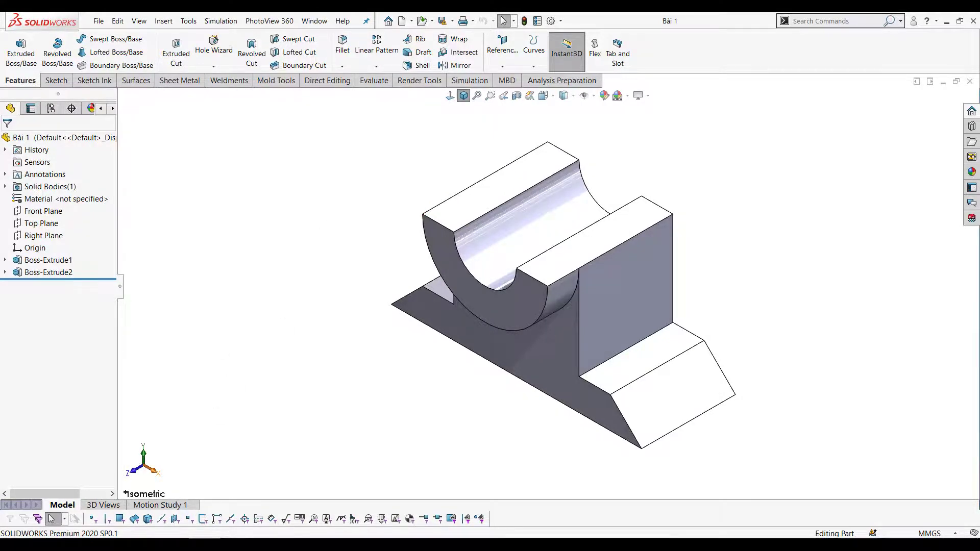
Reopen Copy Settings Wizard 2020 from the Start menu's SOLIDWORKS Tools 2020 folder.
key(super)
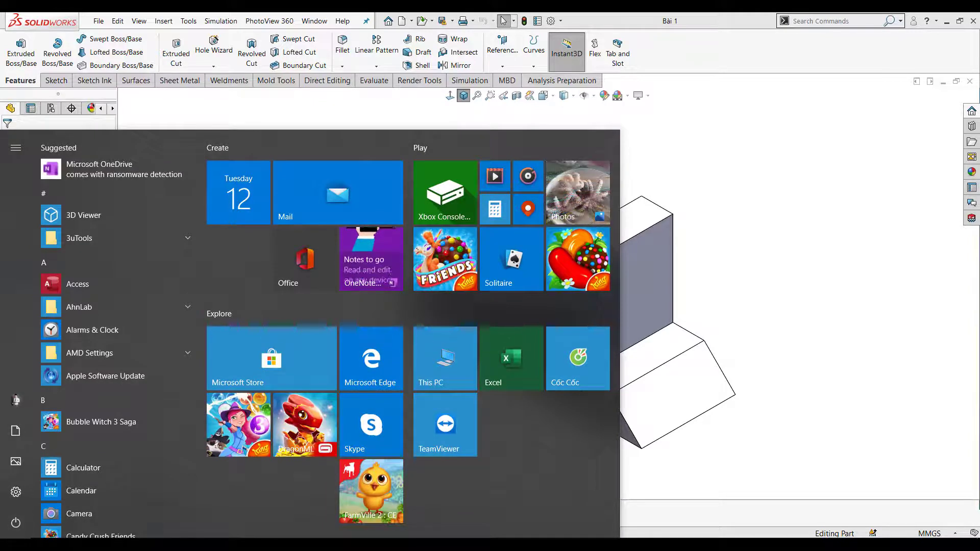
scroll(134, 427, down, 6)
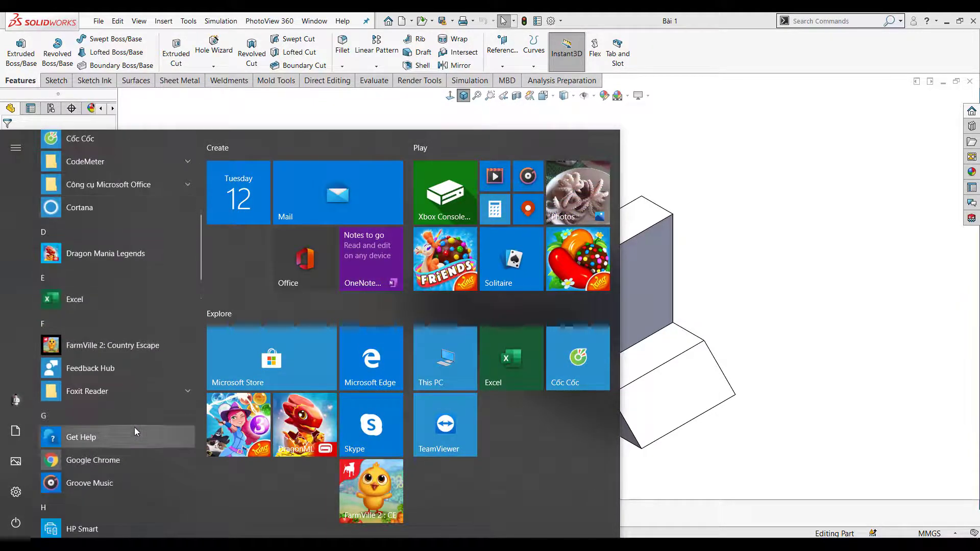
scroll(133, 427, down, 3)
scroll(134, 430, down, 3)
scroll(135, 432, down, 3)
scroll(135, 433, down, 3)
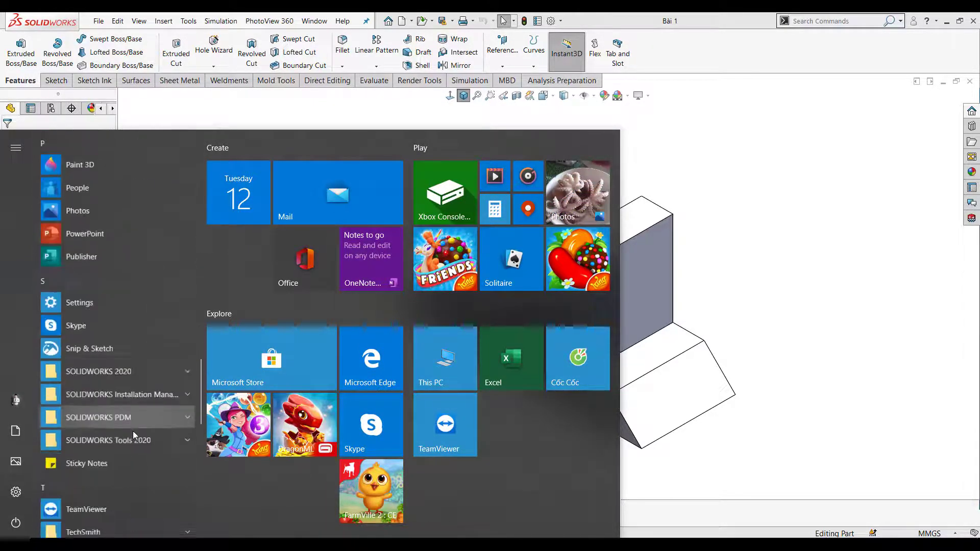
scroll(133, 431, down, 3)
click(158, 253)
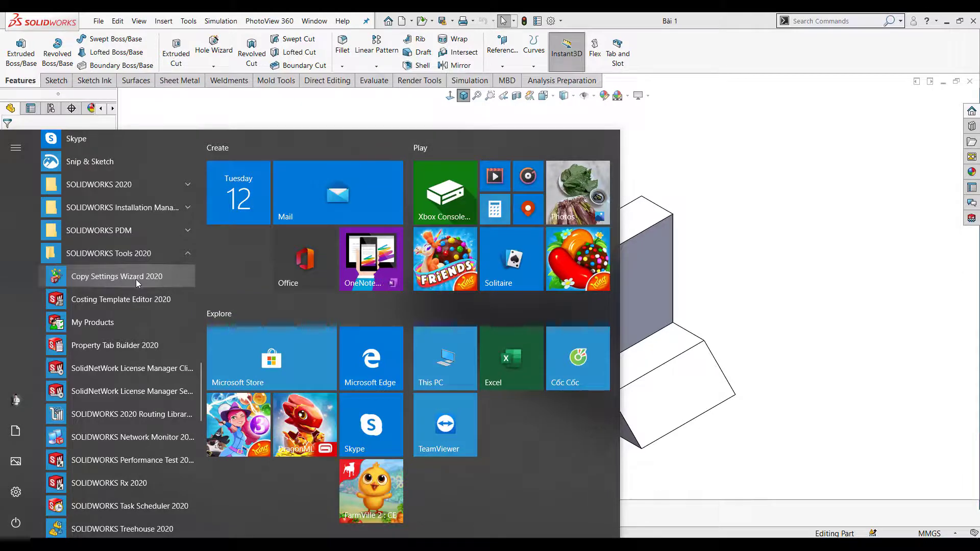
click(137, 282)
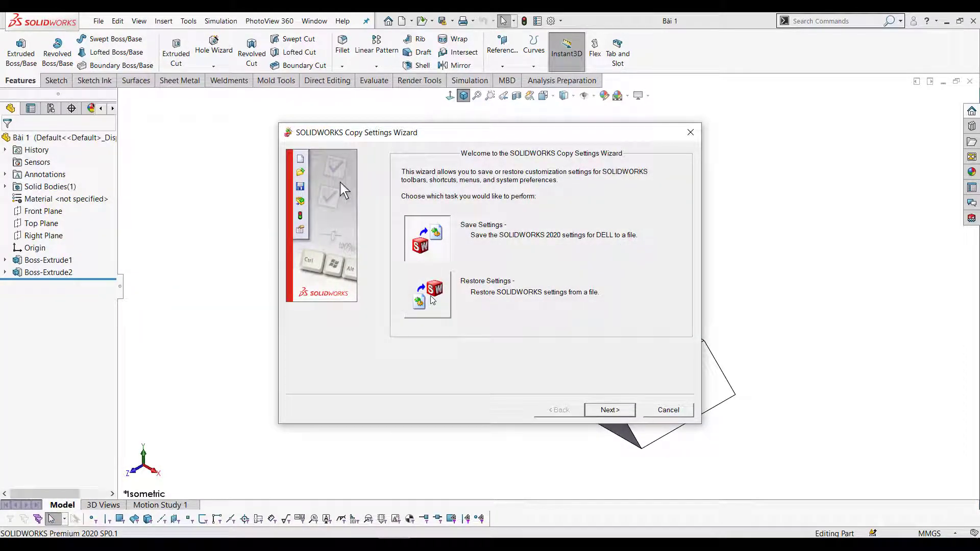
Choose Restore Settings and select swsettings.sldreg on the Desktop as the source file.
click(431, 297)
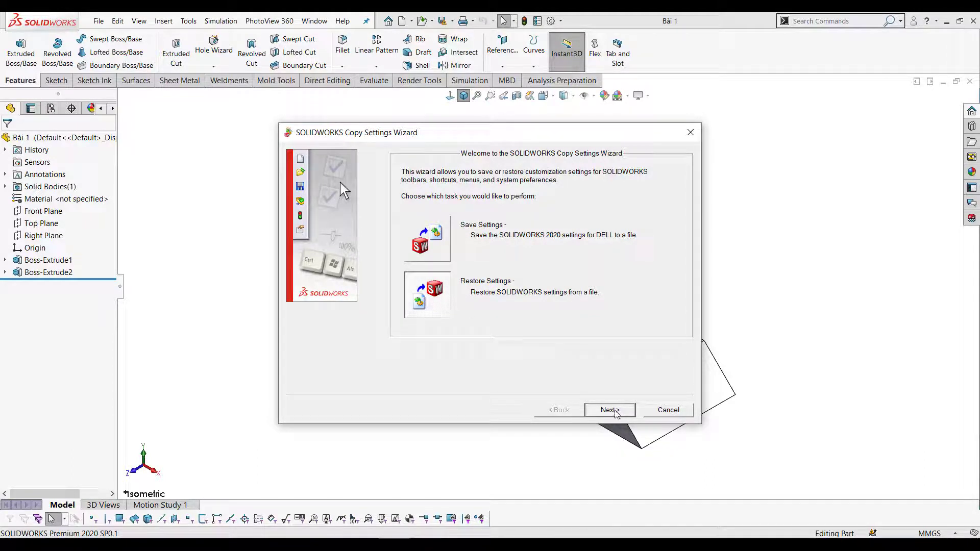
click(611, 410)
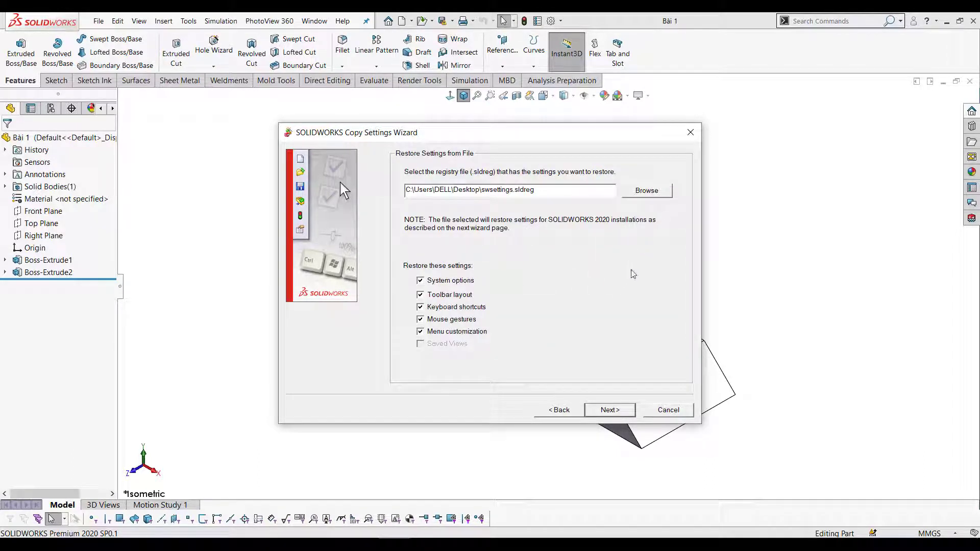
click(646, 191)
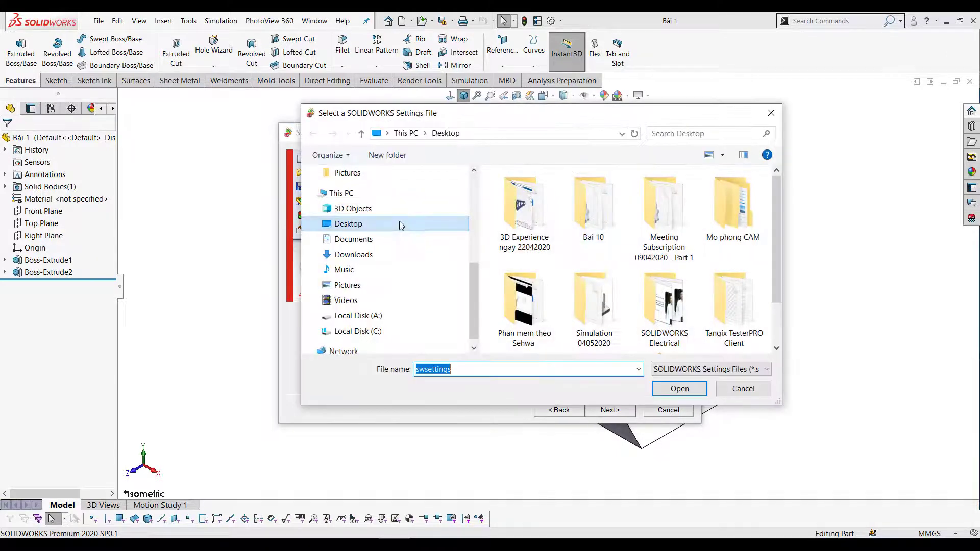
scroll(664, 316, down, 1)
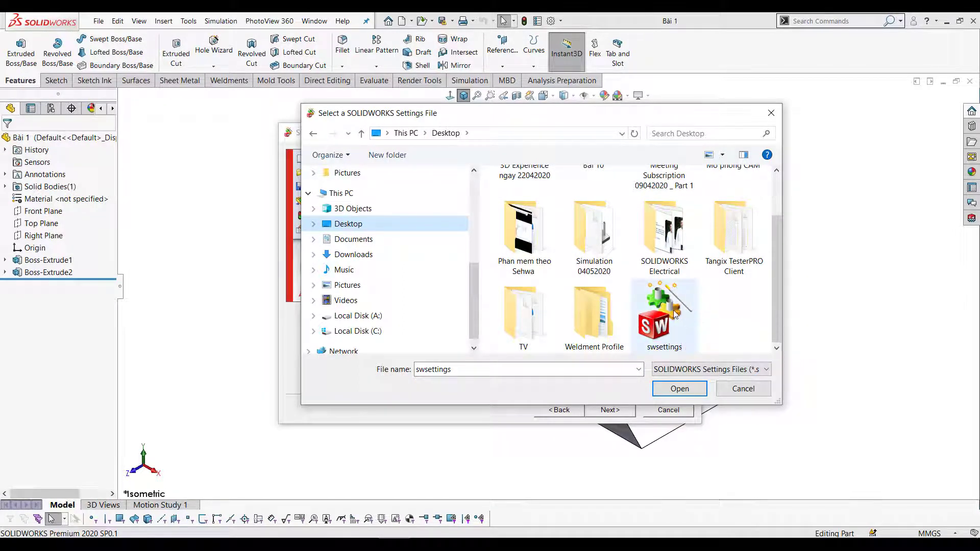
click(677, 315)
click(687, 388)
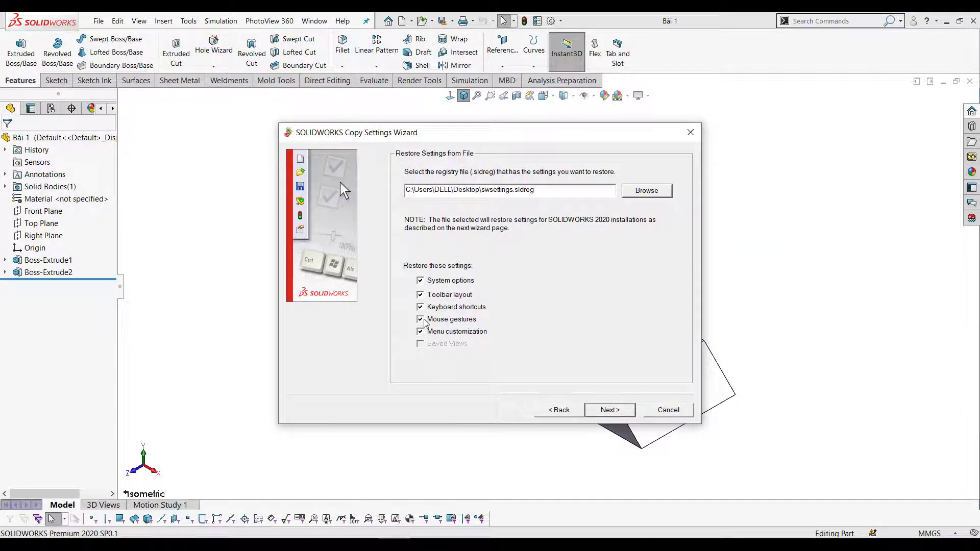
Move past file selection, accepting the warning to ignore the invalid registry value.
click(608, 409)
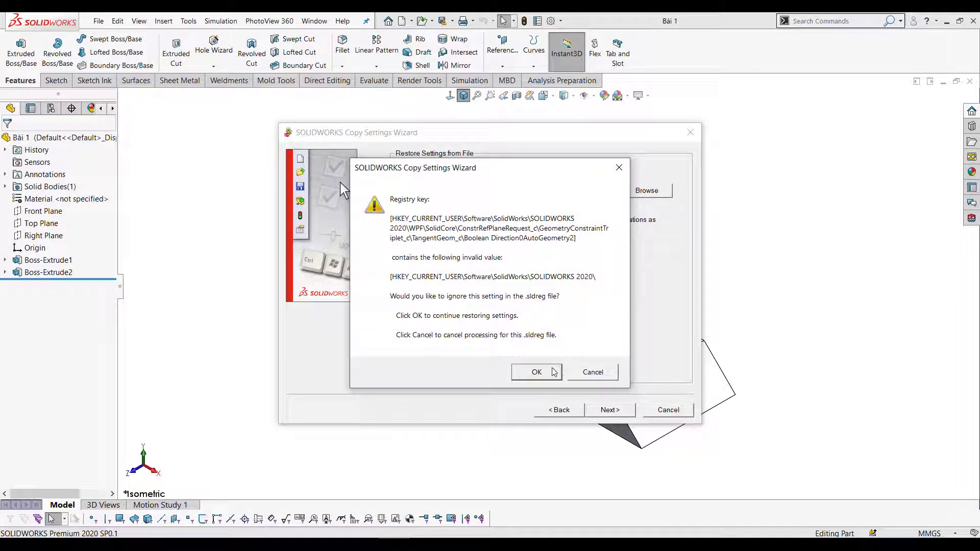
click(538, 372)
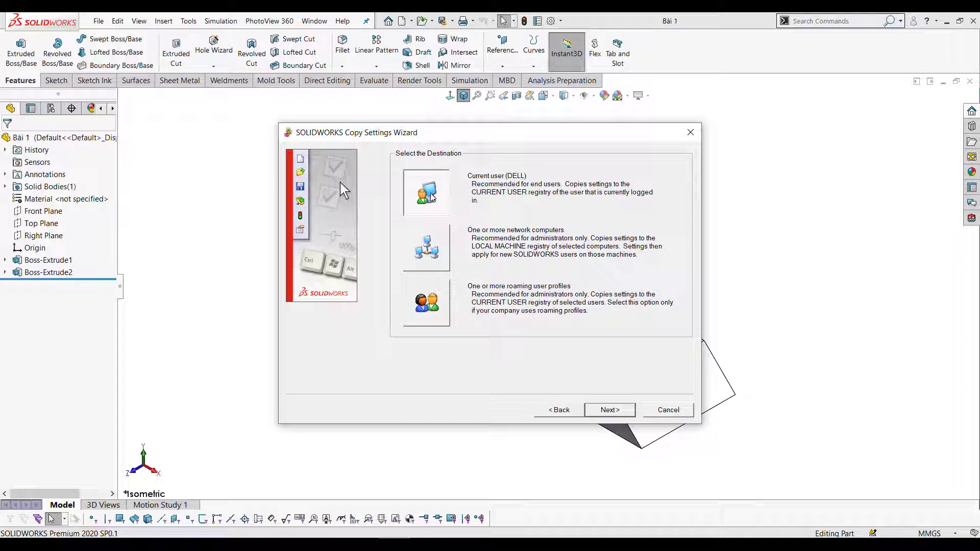
Restore the settings to the current user with a backup and dismiss the success message.
click(614, 408)
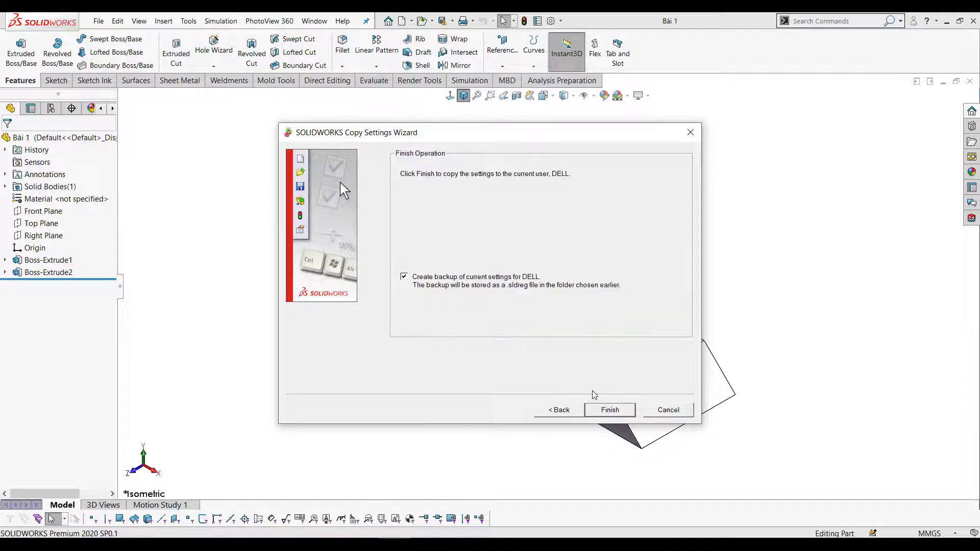
click(618, 410)
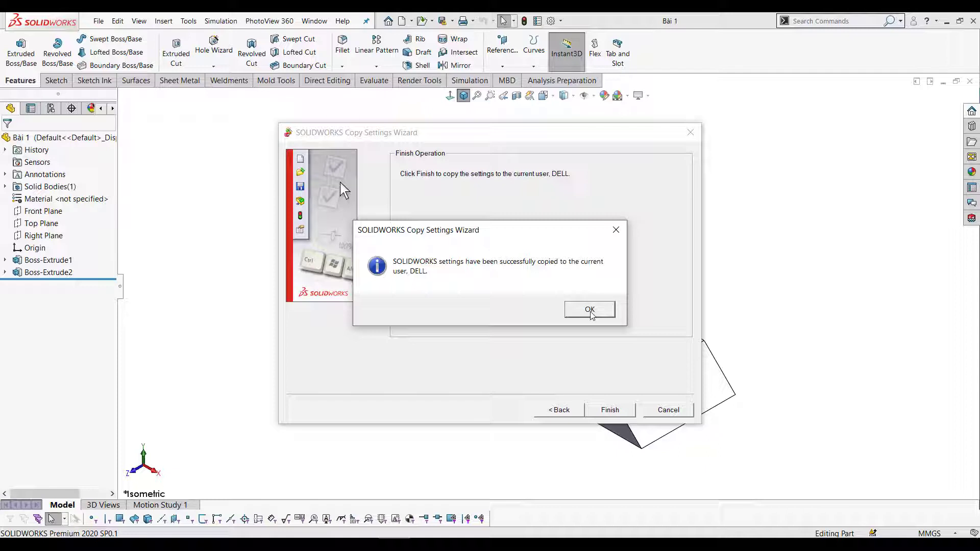
click(589, 309)
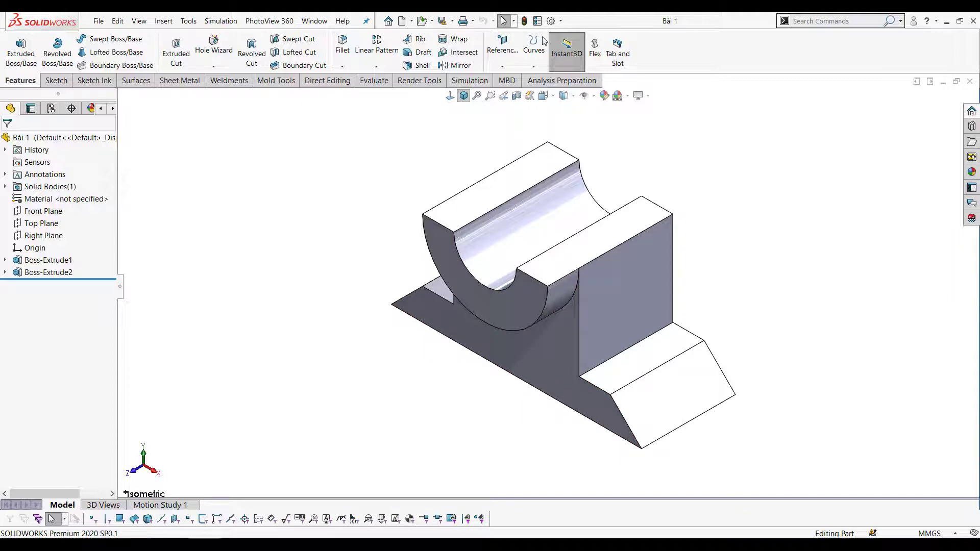
click(561, 22)
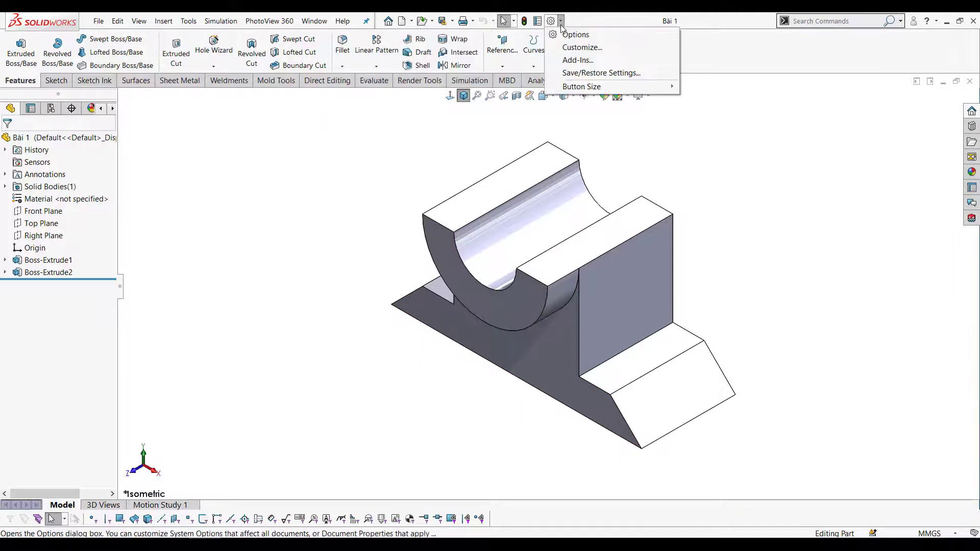
click(605, 47)
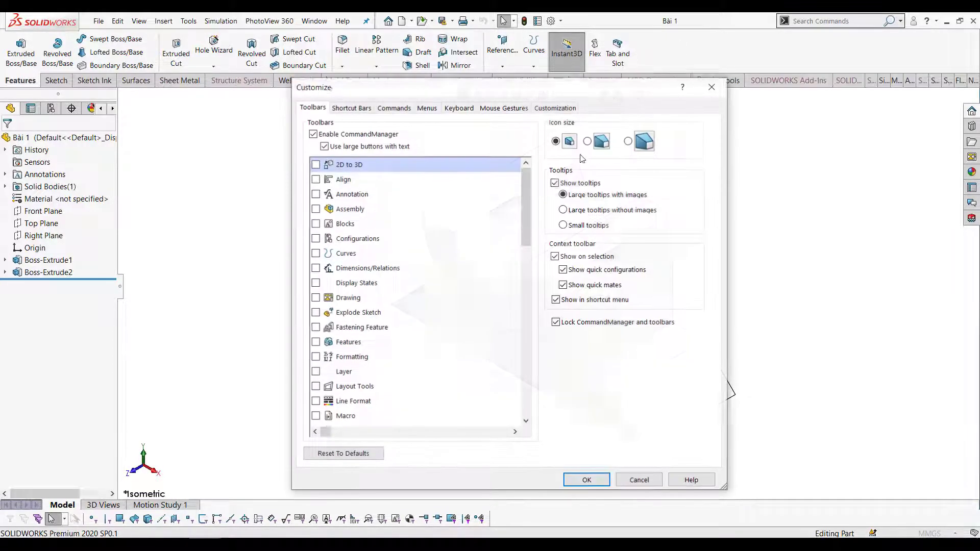
click(515, 106)
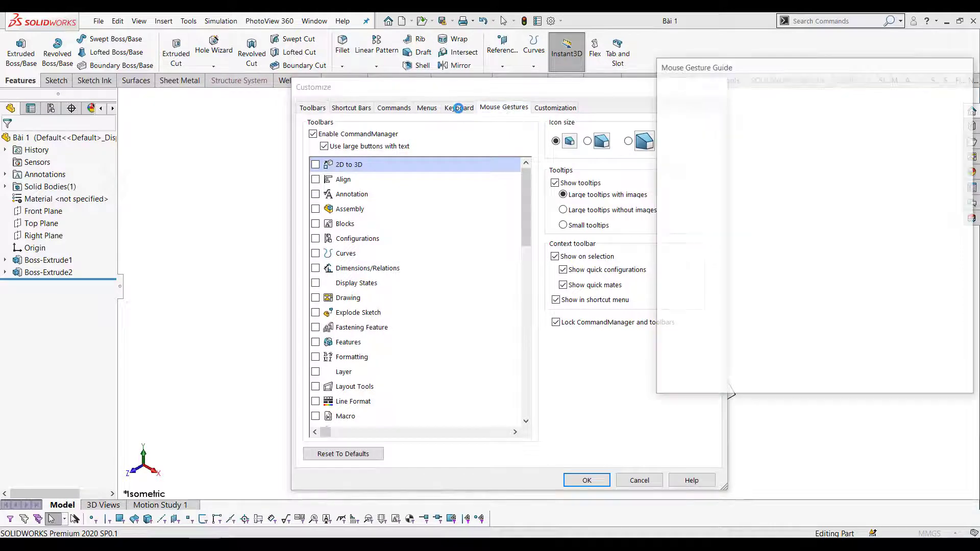
click(456, 107)
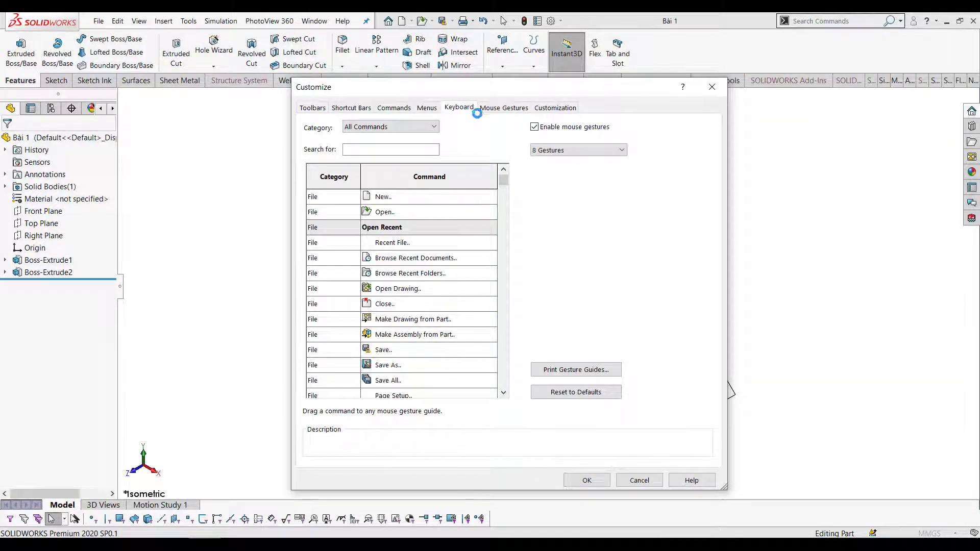
click(507, 108)
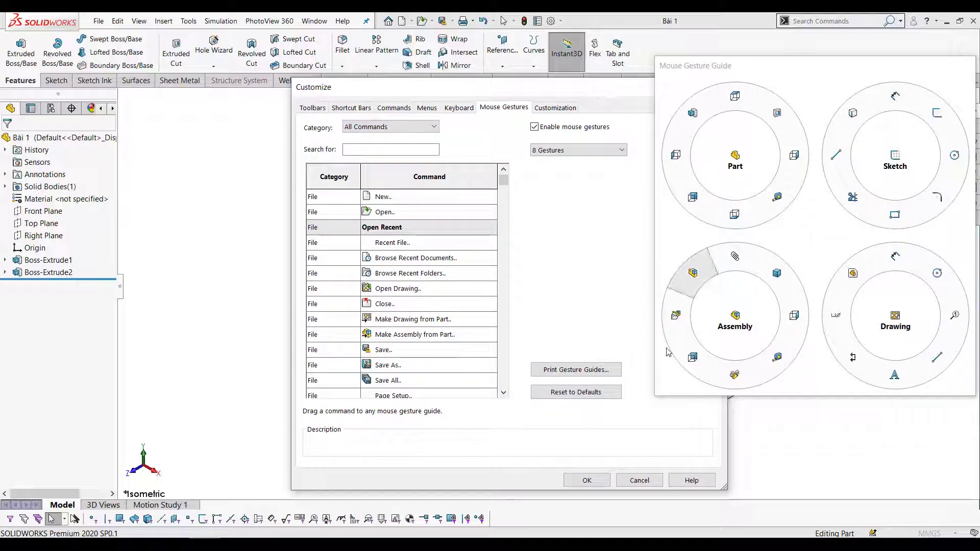
click(636, 480)
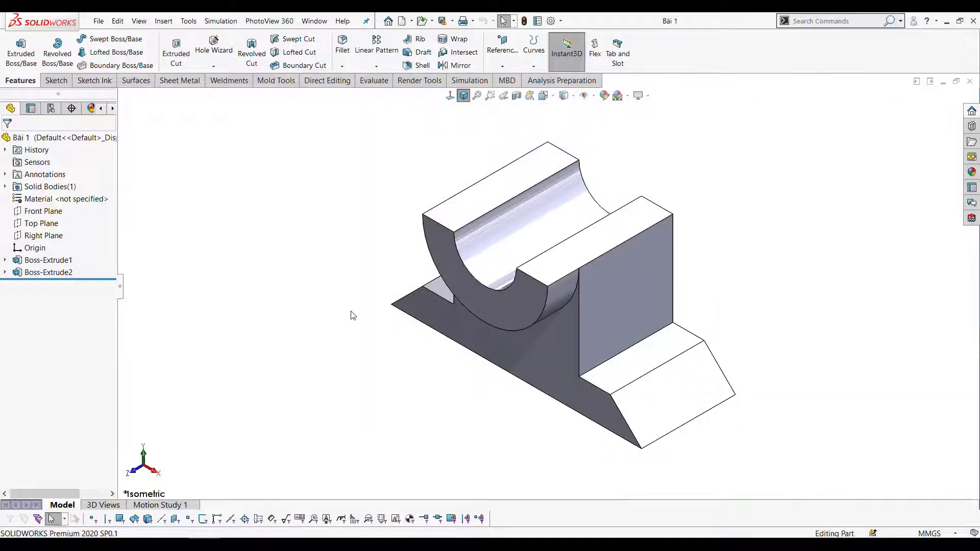